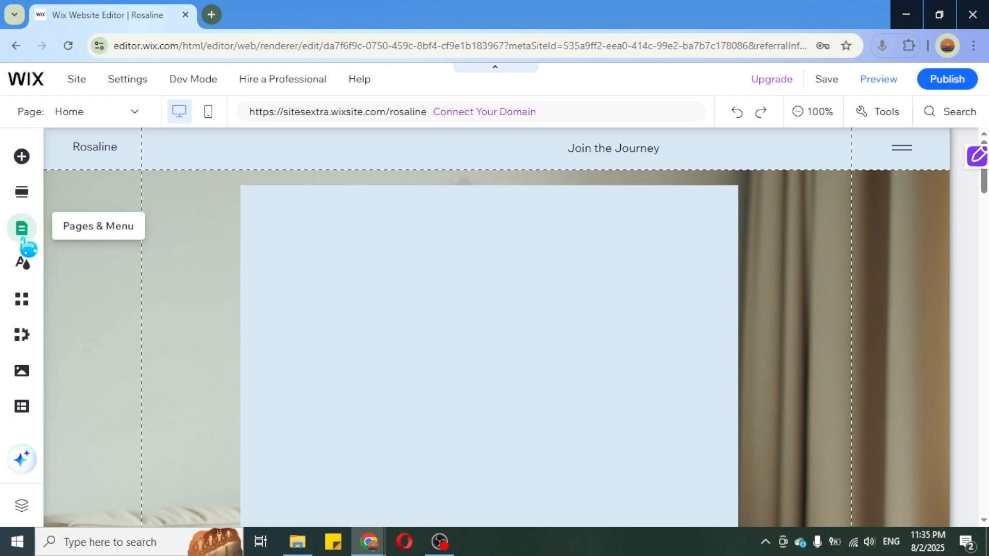
- Open the default member signup form's settings and review its Social & Community, Policies and General options
{"action": "left_click", "coordinate": [22, 228]}
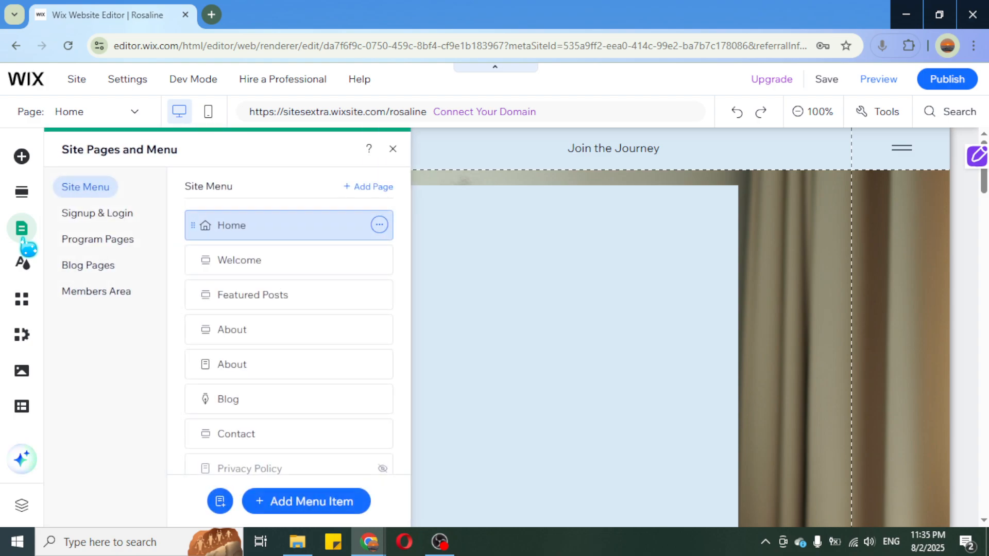
{"action": "left_click", "coordinate": [88, 223]}
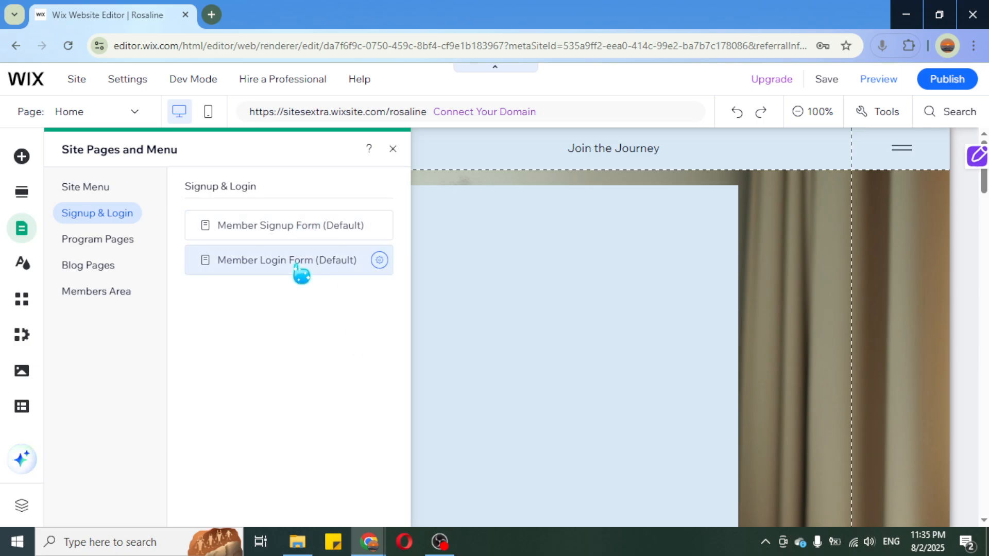
{"action": "left_click", "coordinate": [268, 238]}
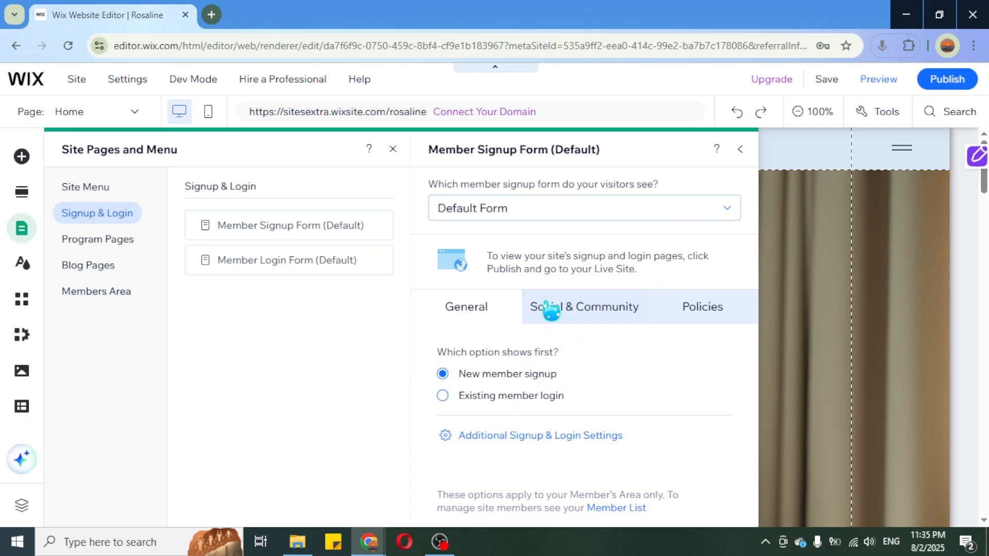
{"action": "left_click", "coordinate": [573, 321]}
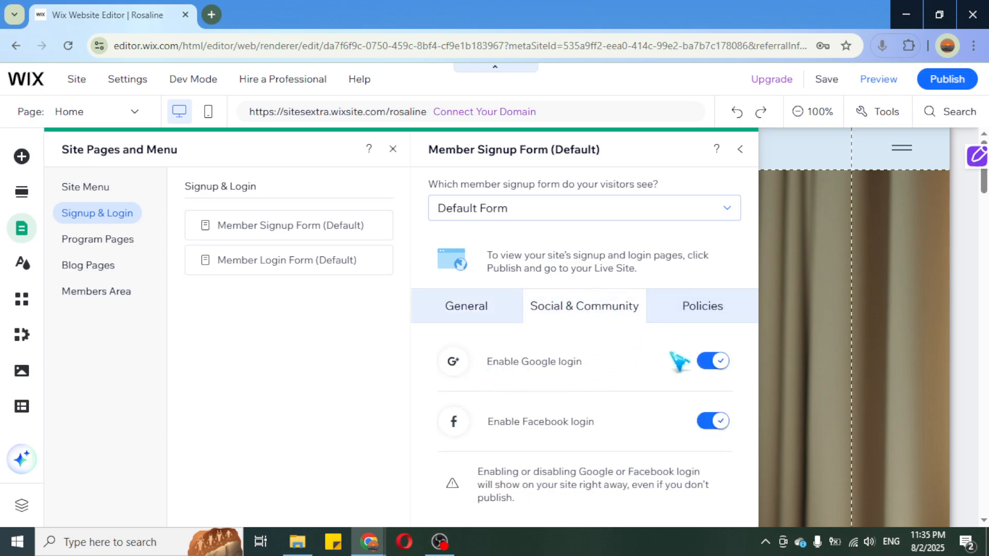
{"action": "left_click", "coordinate": [702, 311]}
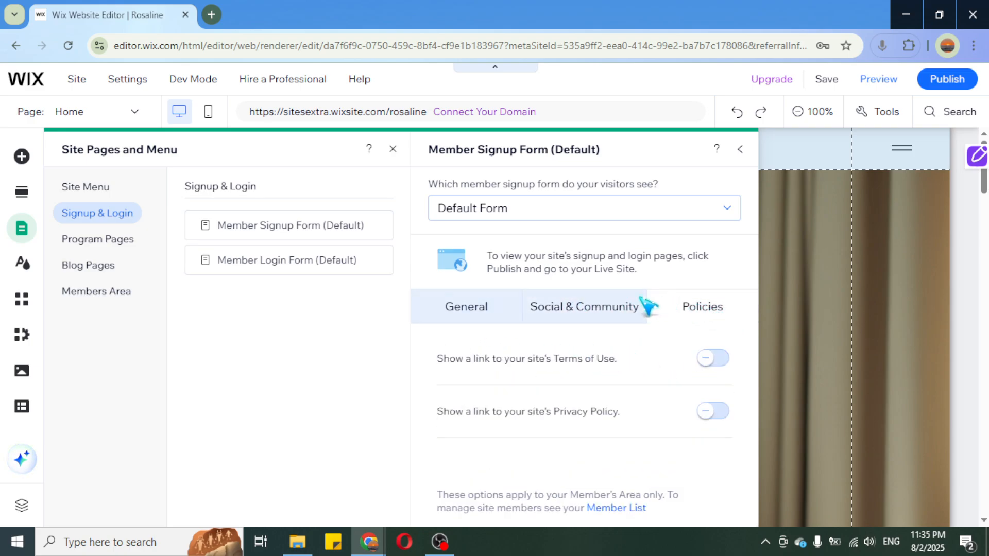
{"action": "left_click", "coordinate": [468, 310]}
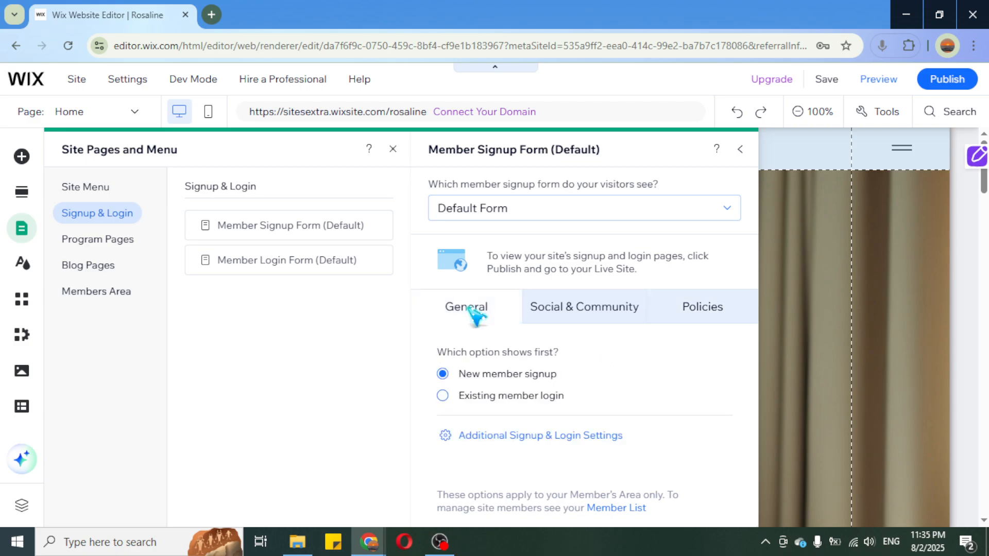
- Switch the member signup form shown to visitors to a custom form and close the site pages list
{"action": "left_click", "coordinate": [587, 216]}
{"action": "left_click", "coordinate": [611, 236]}
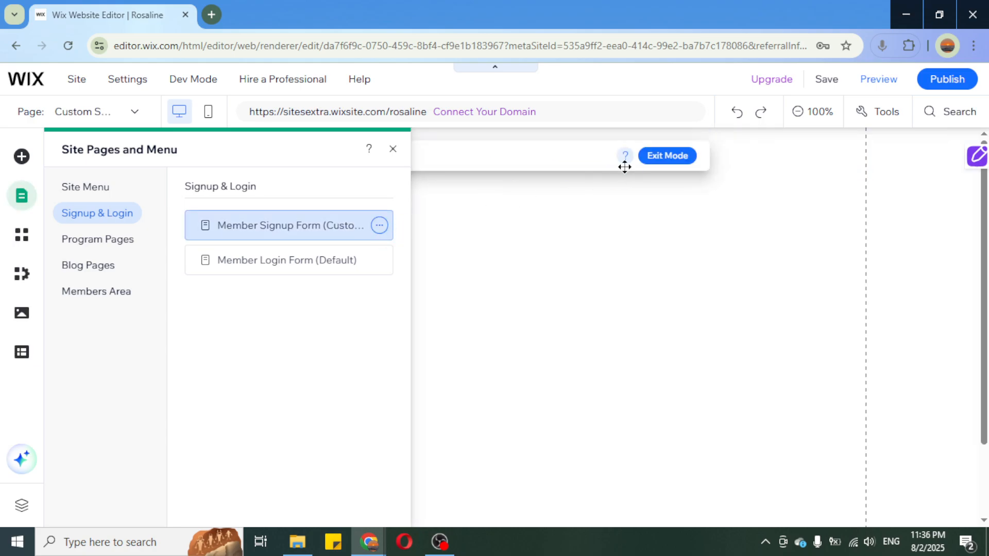
{"action": "left_click", "coordinate": [394, 150]}
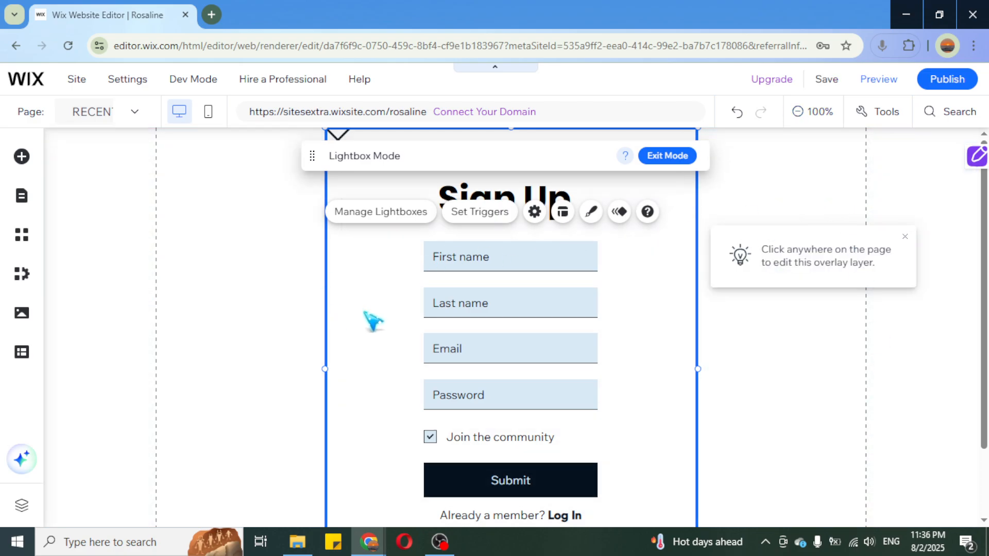
- Reduce the signup lightbox overlay's background opacity to about 22% and apply the light blue theme color #D9E9F5
{"action": "left_click", "coordinate": [805, 380]}
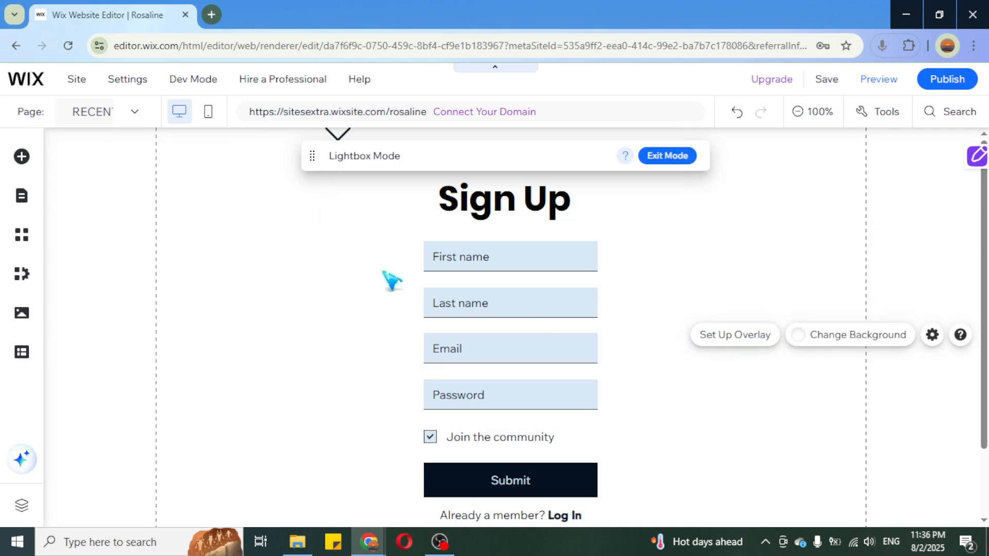
{"action": "left_click", "coordinate": [858, 336]}
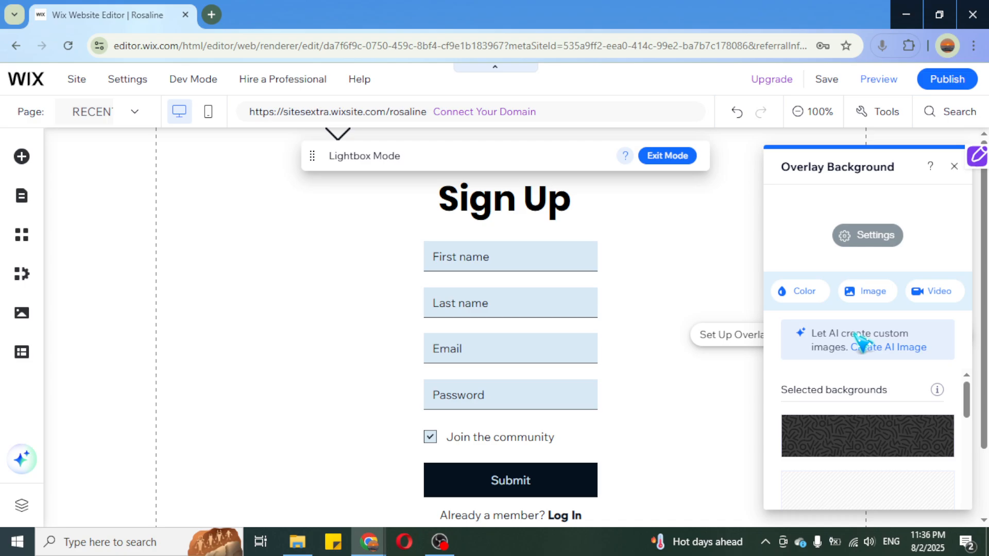
{"action": "left_click", "coordinate": [874, 238]}
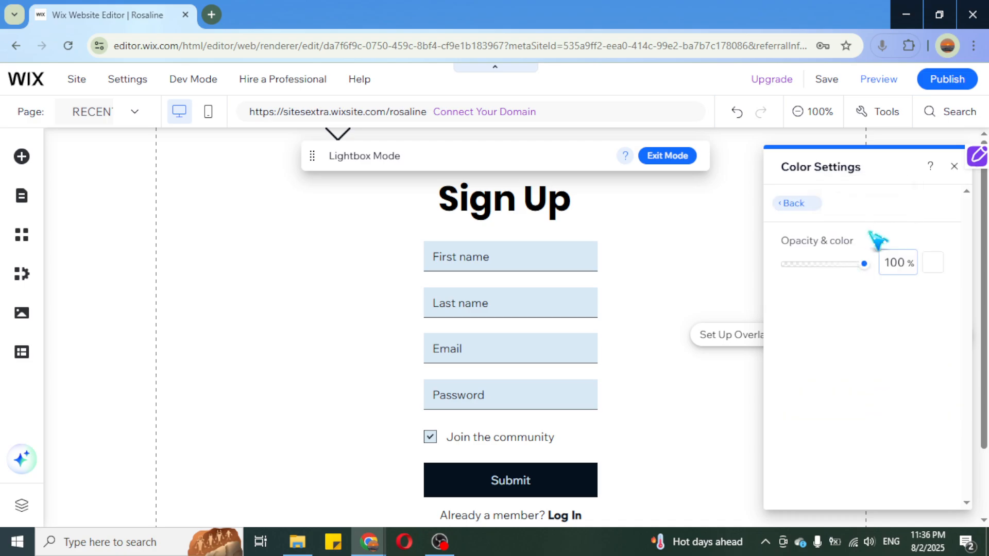
{"action": "left_click_drag", "start_coordinate": [865, 263], "coordinate": [802, 265]}
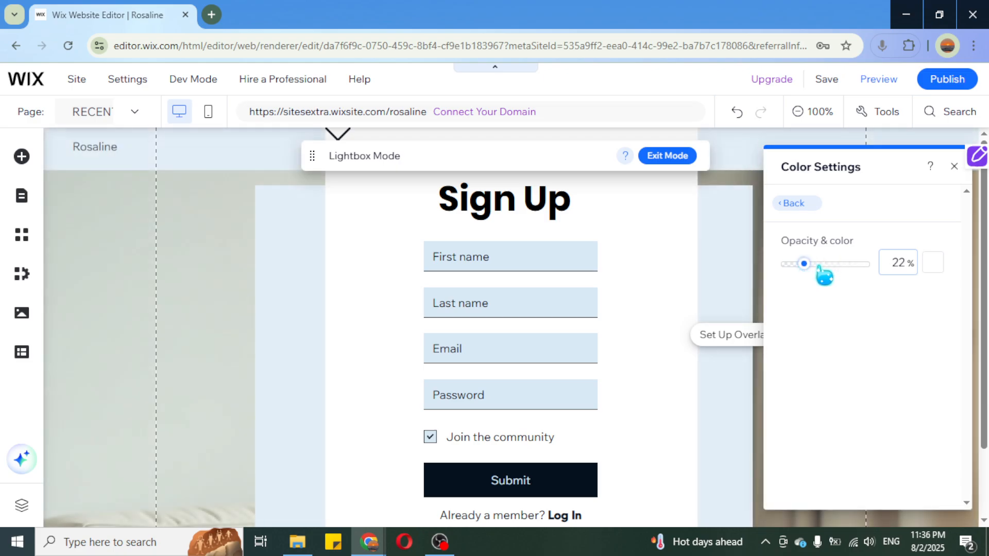
{"action": "left_click", "coordinate": [932, 264]}
{"action": "left_click", "coordinate": [842, 328]}
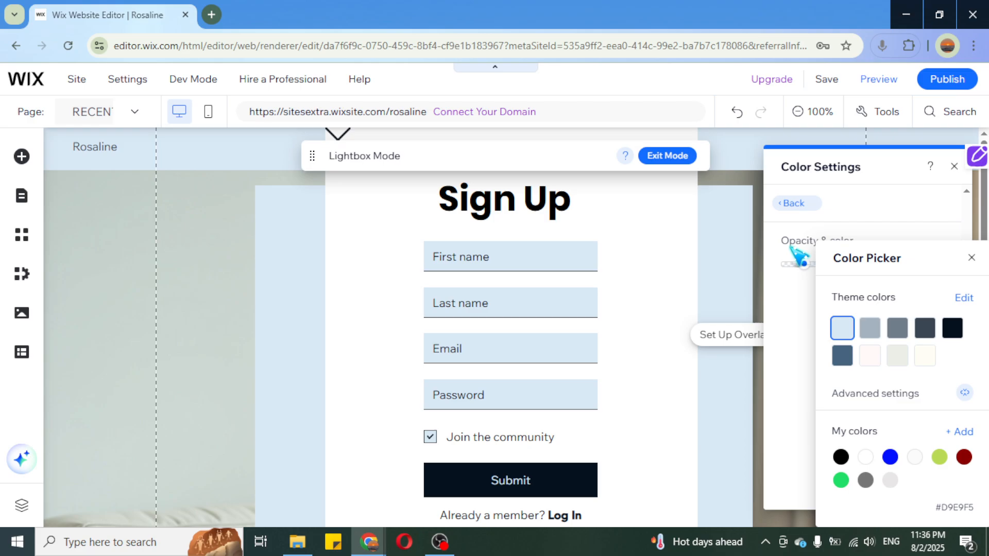
- Set the light blue overlay background's opacity to about 26% and close the overlay background settings
{"action": "left_click", "coordinate": [804, 264]}
{"action": "mouse_move", "coordinate": [804, 265]}
{"action": "left_mouse_down"}
{"action": "mouse_move", "coordinate": [887, 268]}
{"action": "mouse_move", "coordinate": [815, 279]}
{"action": "left_mouse_up"}
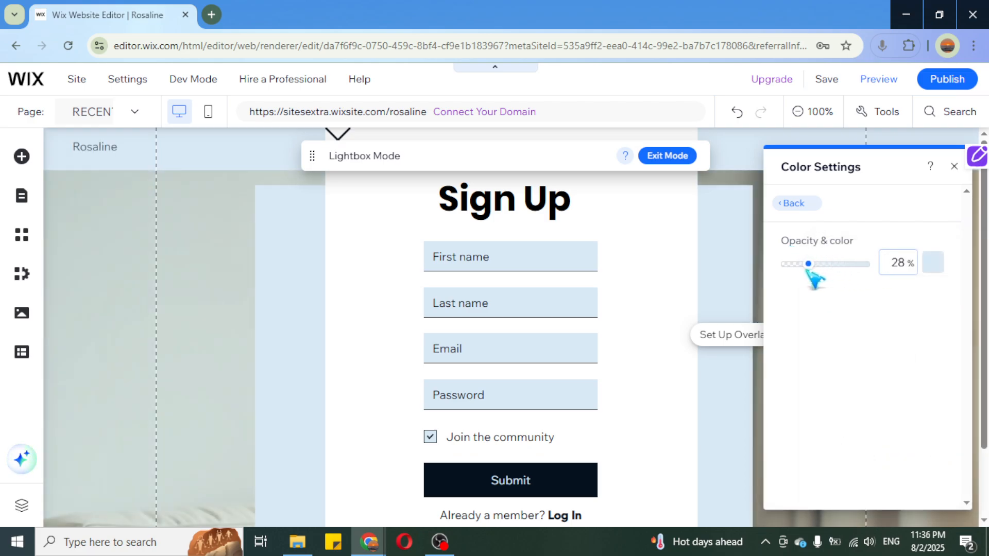
{"action": "left_click", "coordinate": [792, 202]}
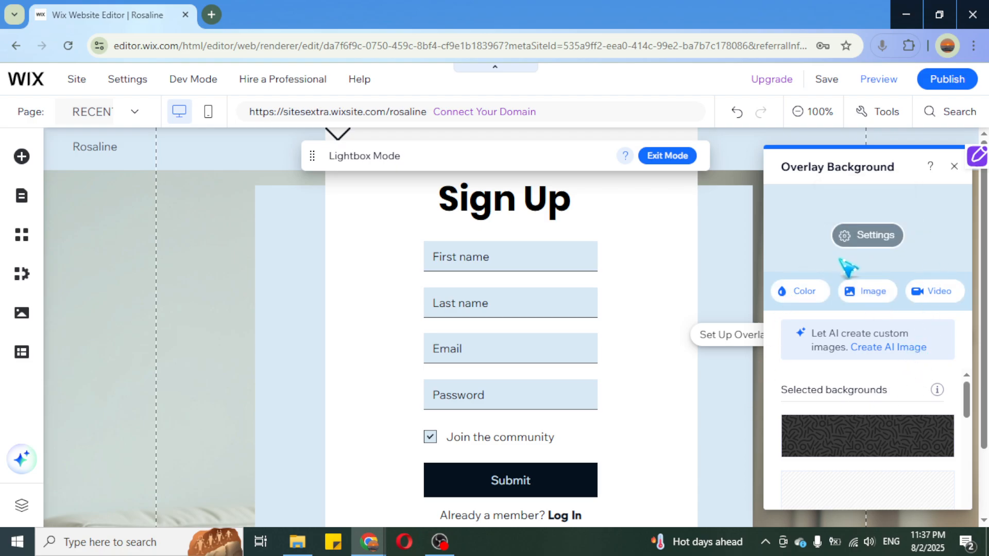
{"action": "scroll", "coordinate": [893, 325], "scroll_direction": "down", "scroll_amount": 1}
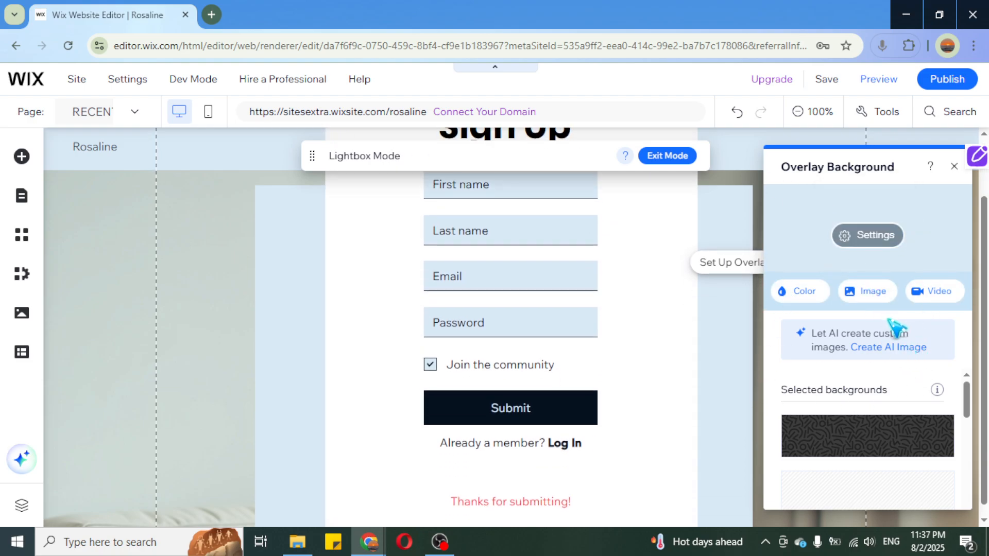
{"action": "scroll", "coordinate": [891, 319], "scroll_direction": "up", "scroll_amount": 1}
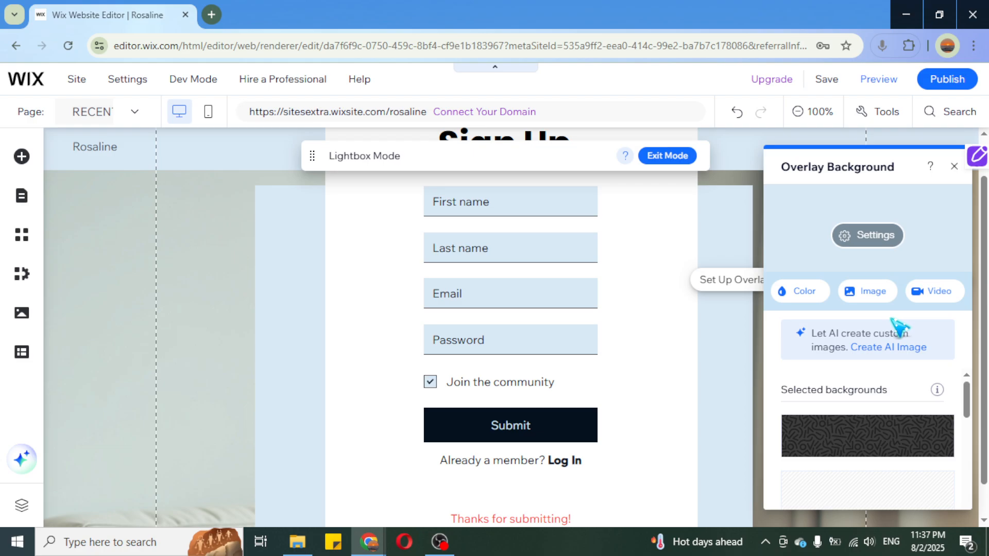
{"action": "left_click", "coordinate": [874, 240]}
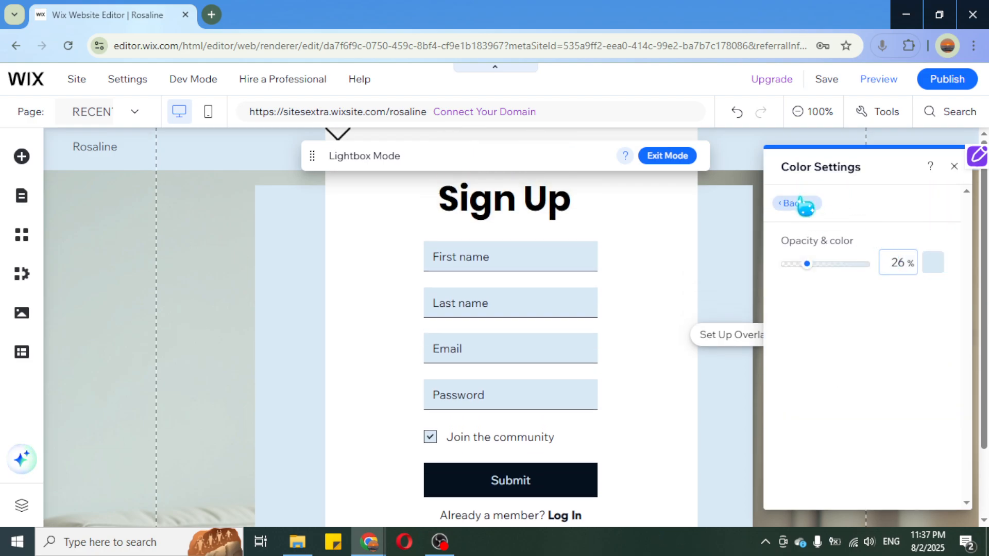
{"action": "left_click", "coordinate": [813, 212]}
{"action": "left_click", "coordinate": [954, 166]}
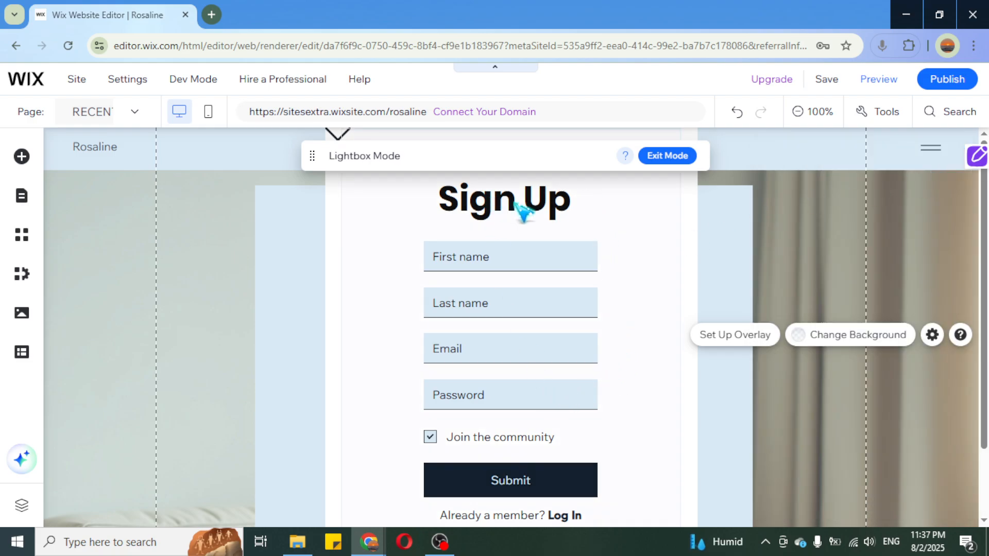
- Open the First name field's text input settings and choose Text as its type
{"action": "left_click", "coordinate": [534, 207]}
{"action": "left_click", "coordinate": [535, 205]}
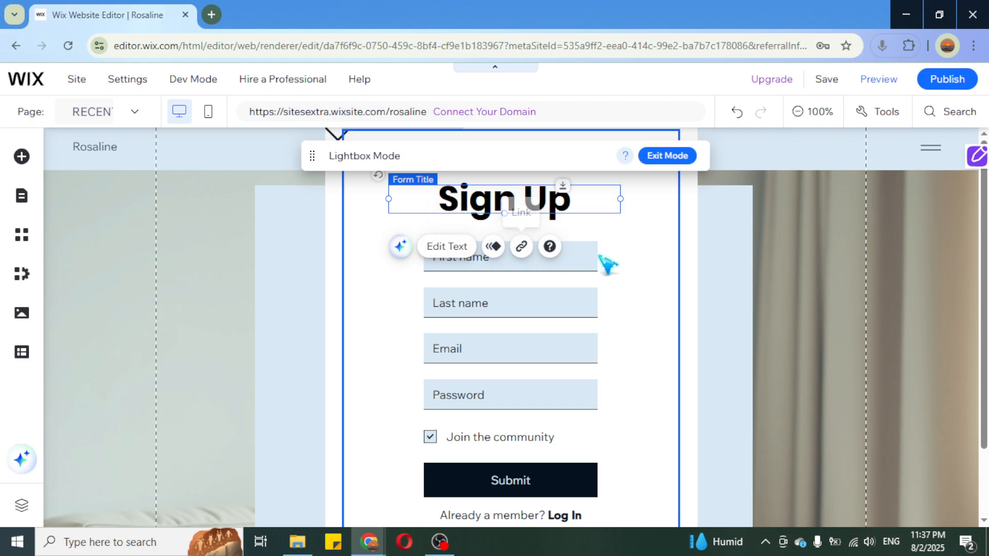
{"action": "left_click", "coordinate": [575, 256]}
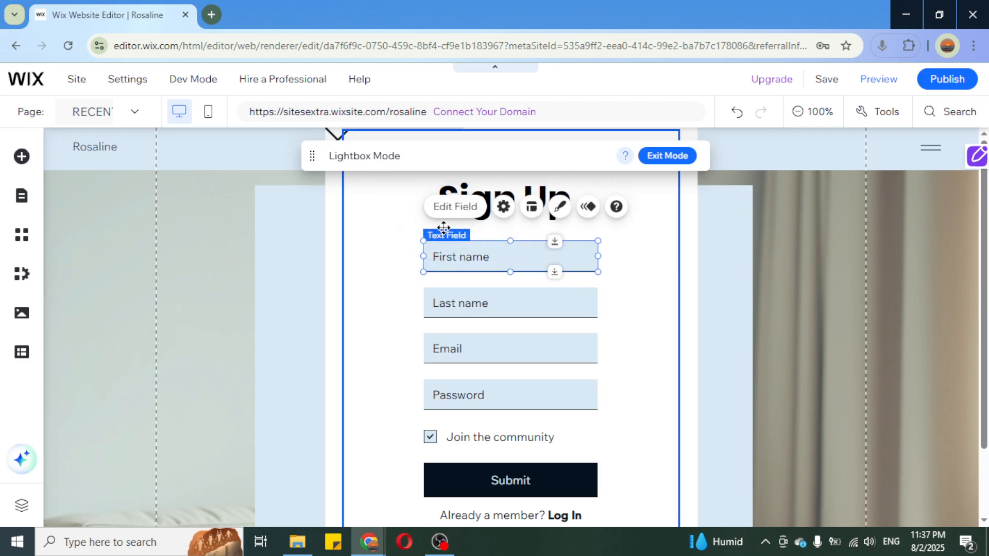
{"action": "left_click", "coordinate": [460, 216]}
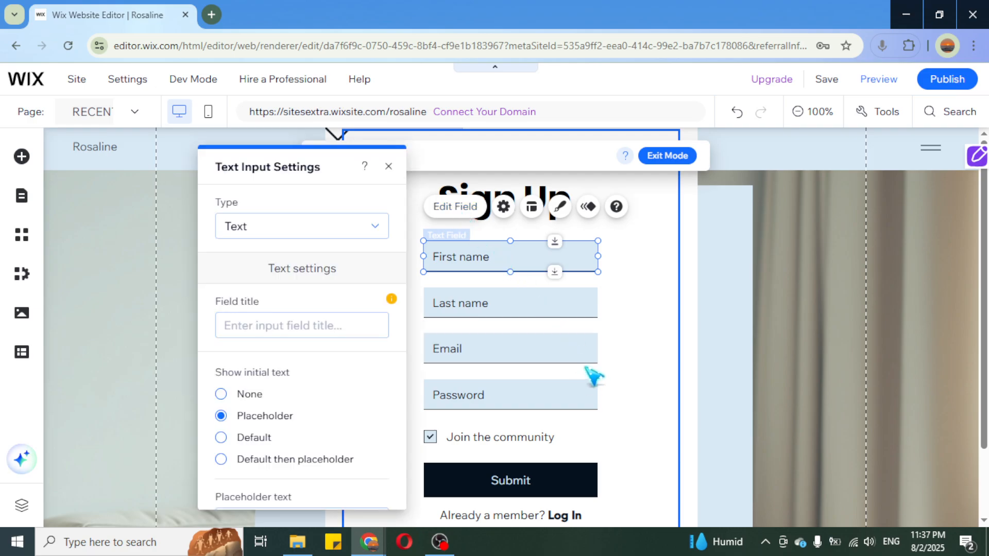
{"action": "left_click", "coordinate": [284, 236]}
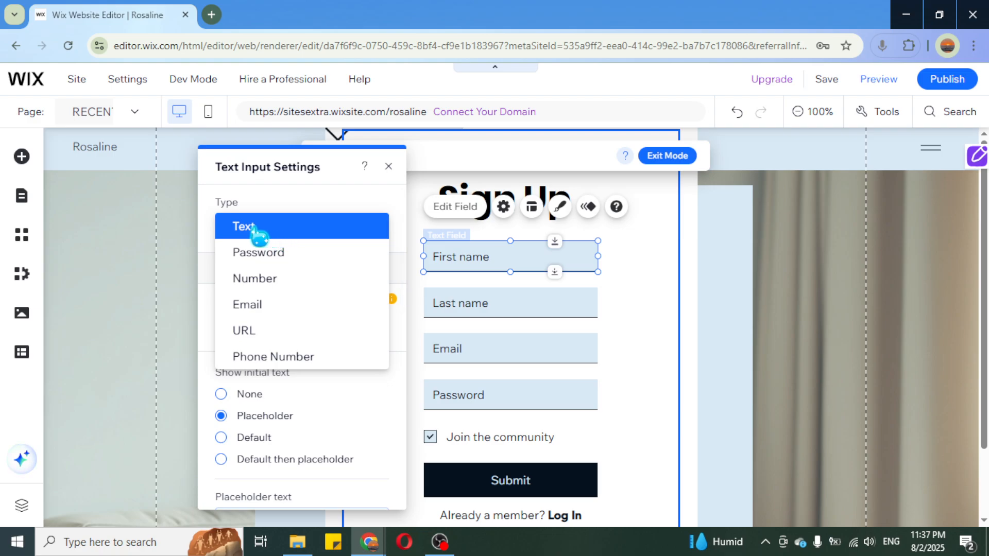
{"action": "left_click", "coordinate": [297, 237]}
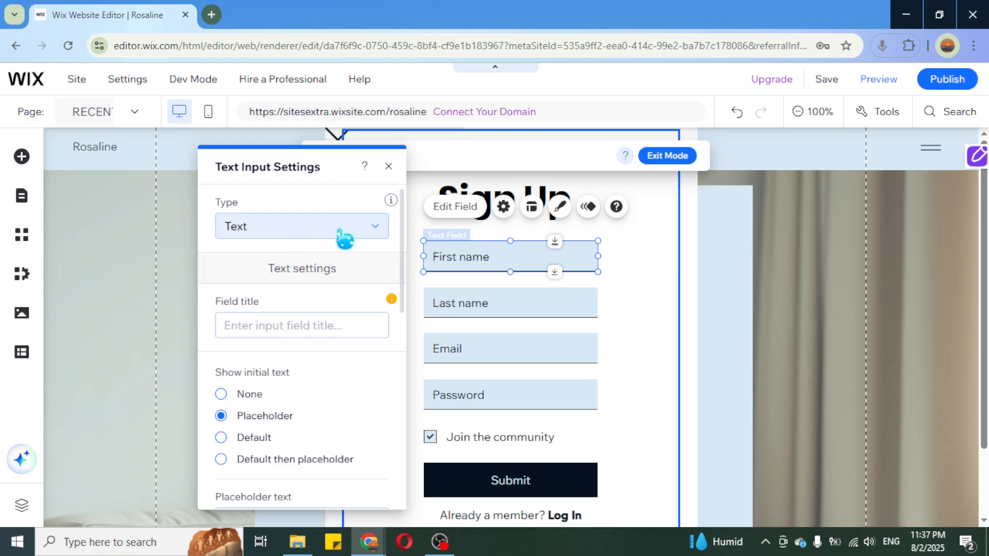
{"action": "left_click", "coordinate": [299, 323]}
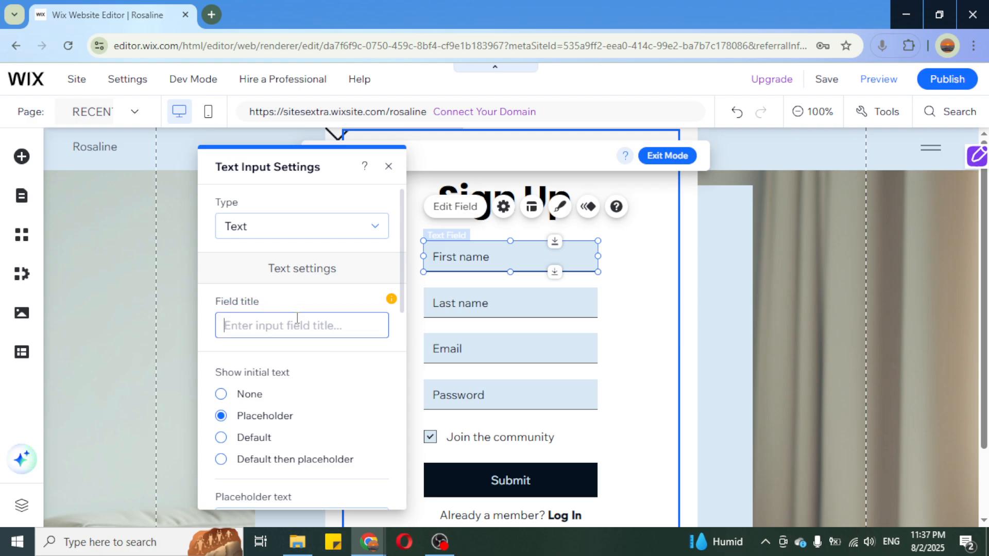
{"action": "type", "text": "FI"}
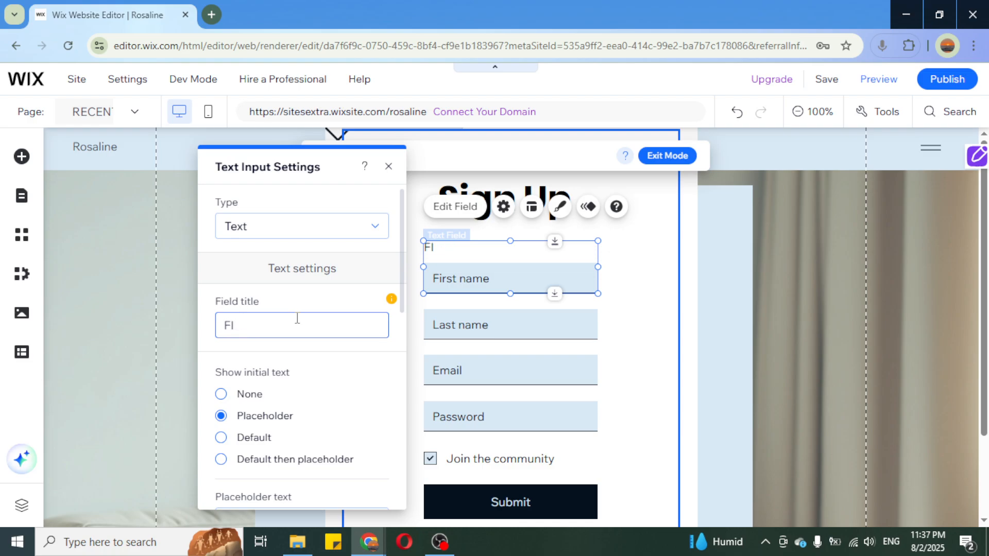
{"action": "key", "text": "BackSpace"}
{"action": "key", "text": "BackSpace"}
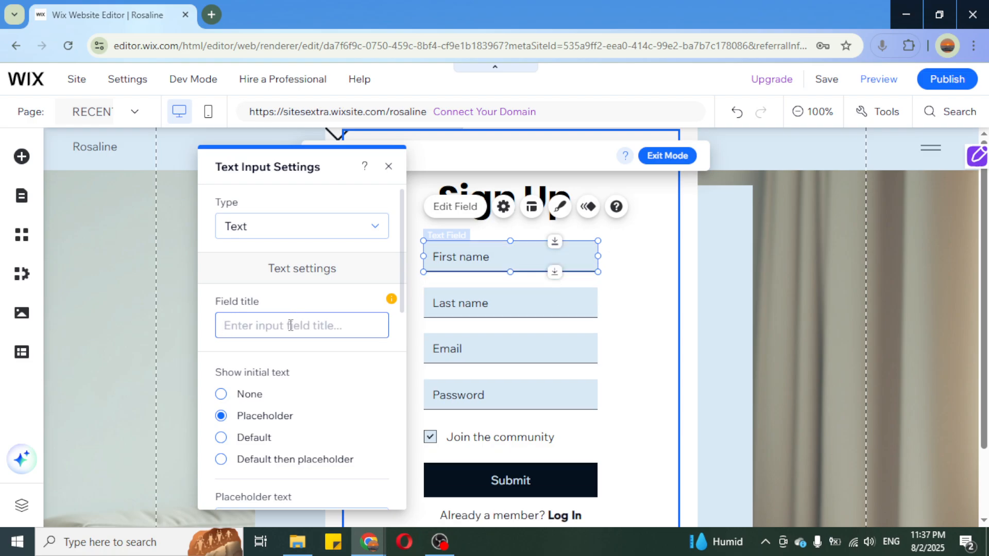
{"action": "left_click", "coordinate": [252, 394]}
{"action": "left_click", "coordinate": [269, 416]}
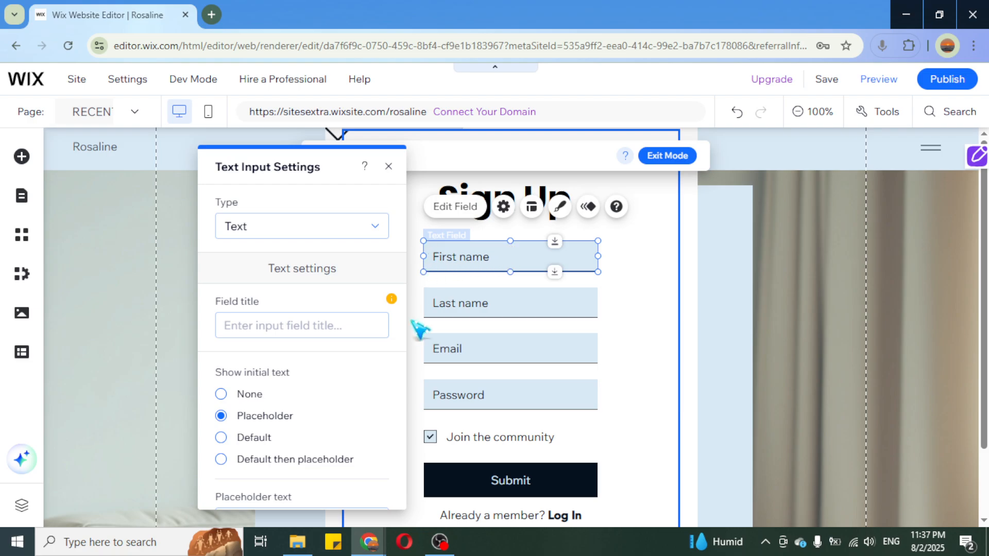
- Examine the First name field's placeholder, autocomplete, required, character limit and pattern validation settings
{"action": "mouse_move", "coordinate": [392, 298]}
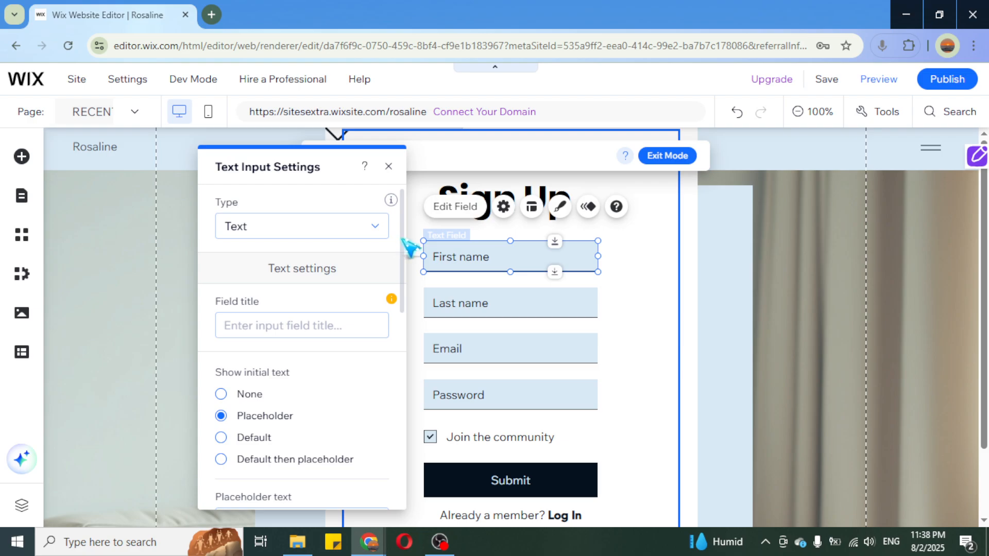
{"action": "left_click_drag", "start_coordinate": [404, 240], "coordinate": [408, 360]}
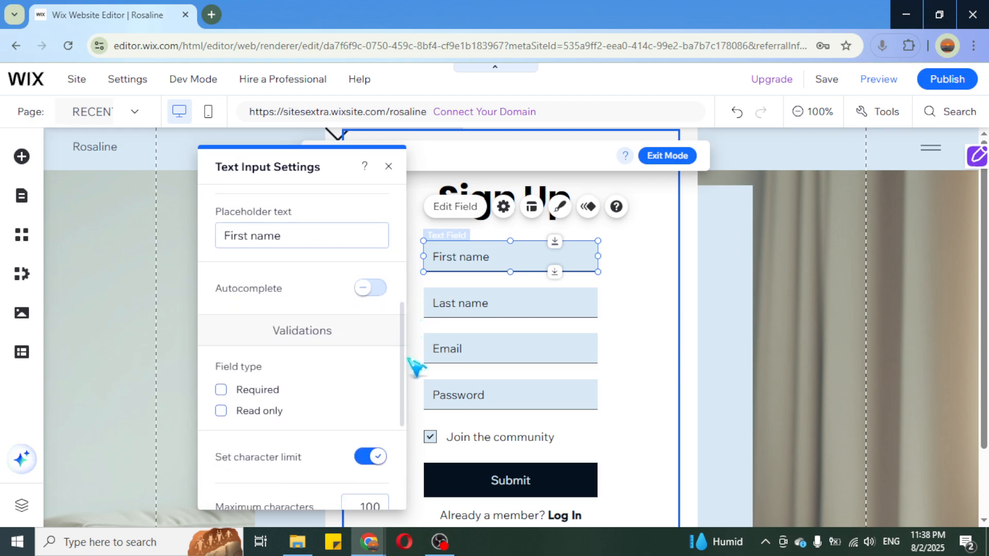
{"action": "scroll", "coordinate": [309, 355], "scroll_direction": "up", "scroll_amount": 5}
{"action": "mouse_move", "coordinate": [391, 298]}
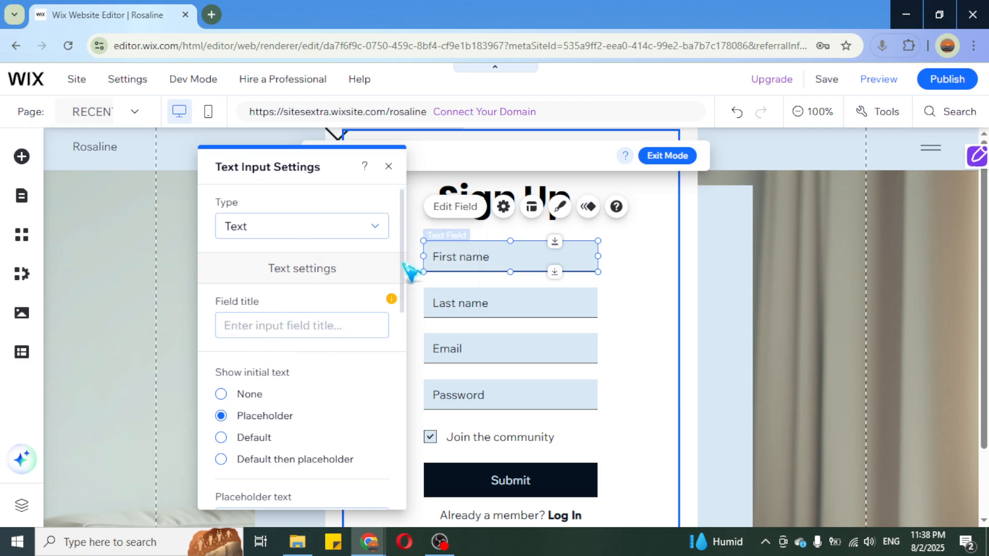
{"action": "left_click_drag", "start_coordinate": [404, 270], "coordinate": [337, 442]}
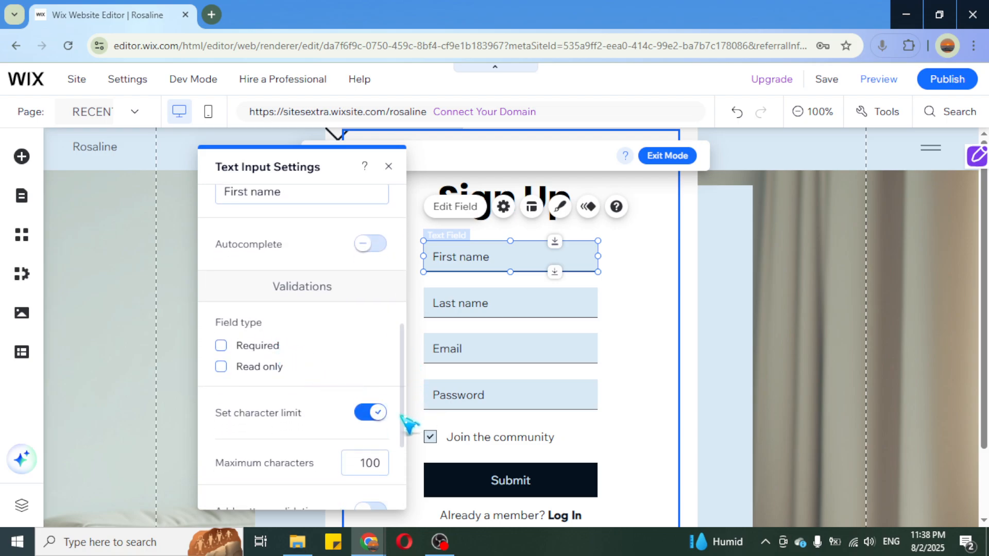
{"action": "left_click_drag", "start_coordinate": [404, 442], "coordinate": [410, 480]}
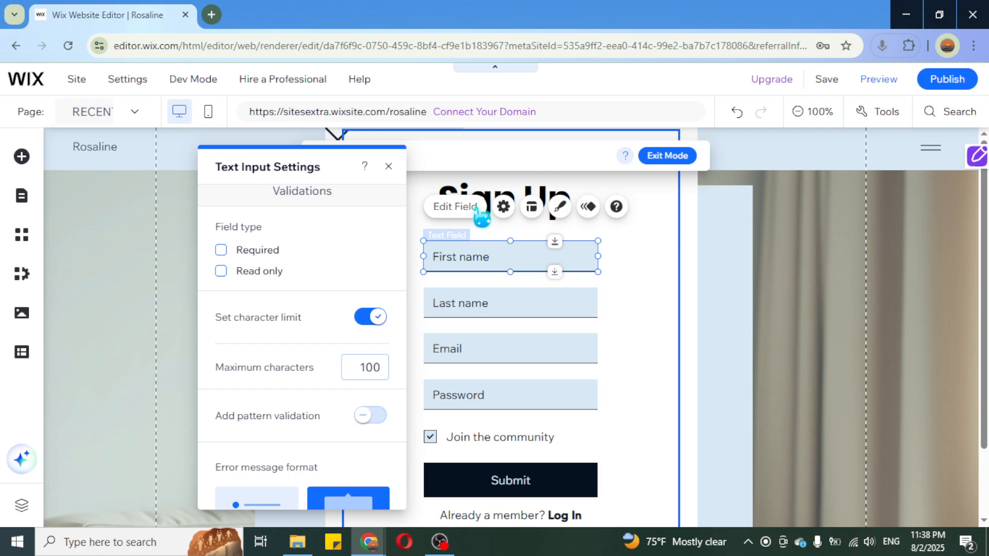
- Select the whole custom signup form and open its form settings
{"action": "left_click", "coordinate": [567, 269]}
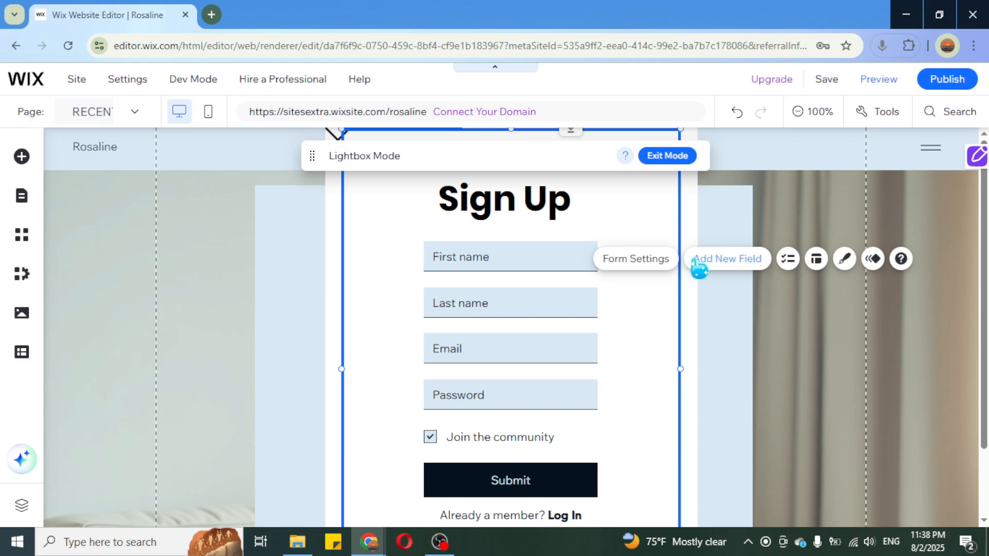
{"action": "left_click", "coordinate": [654, 265]}
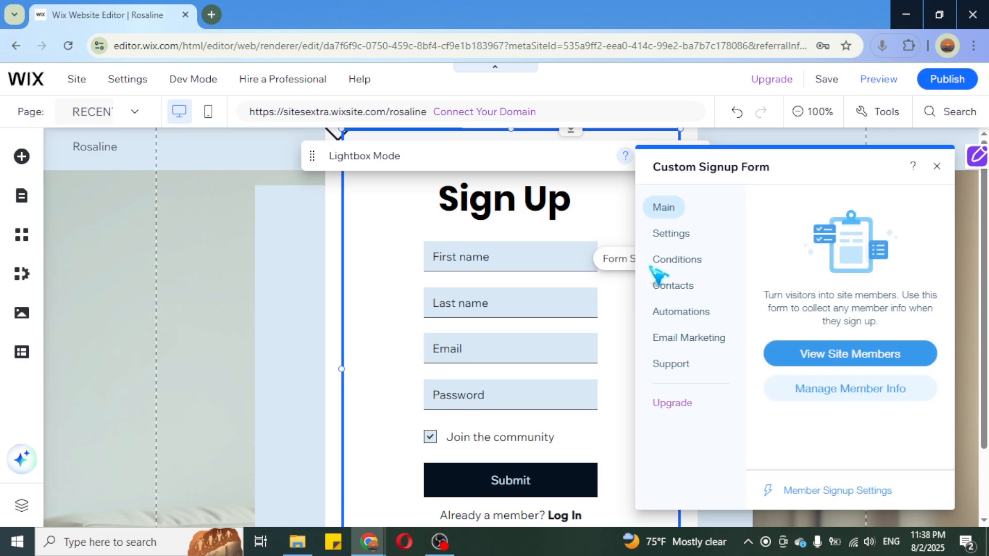
- Examine the signup form's conditions, contacts, automations and email marketing settings, and close the form settings
{"action": "left_click", "coordinate": [679, 262]}
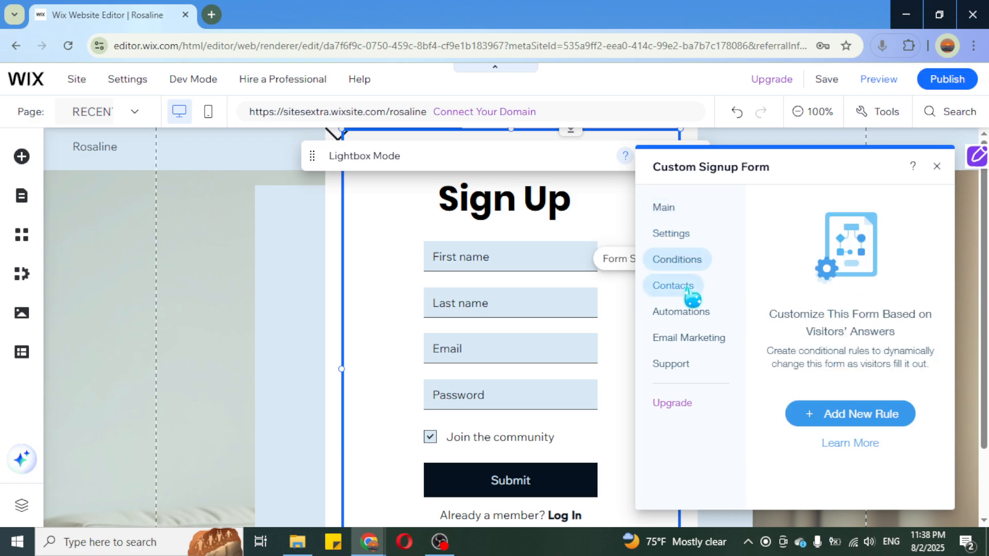
{"action": "left_click", "coordinate": [689, 289]}
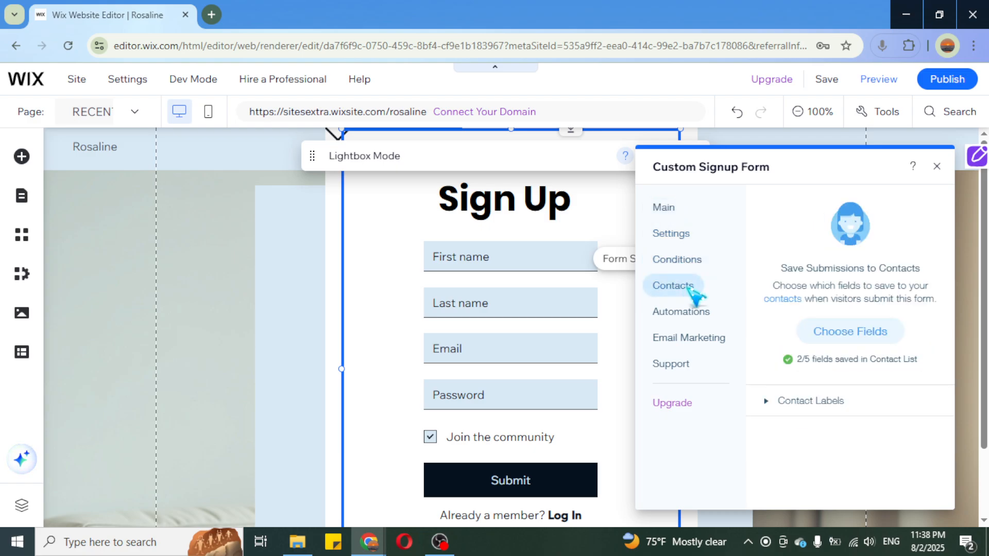
{"action": "left_click", "coordinate": [693, 318]}
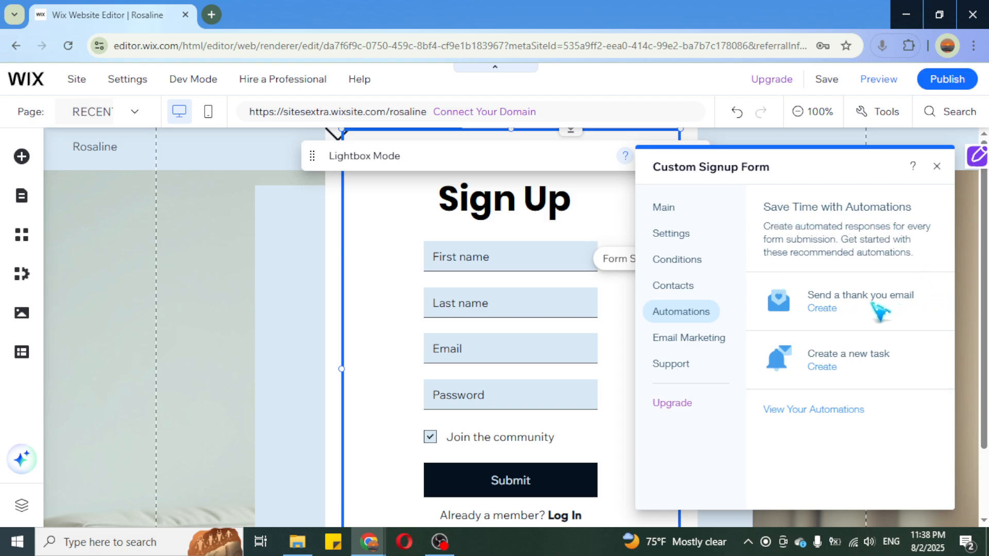
{"action": "left_click", "coordinate": [721, 337]}
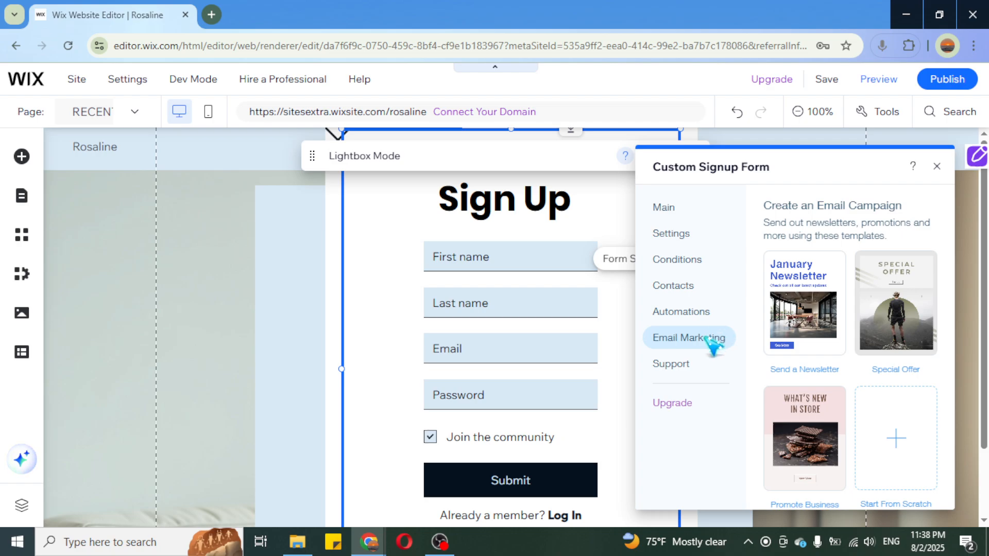
{"action": "left_click", "coordinate": [644, 280]}
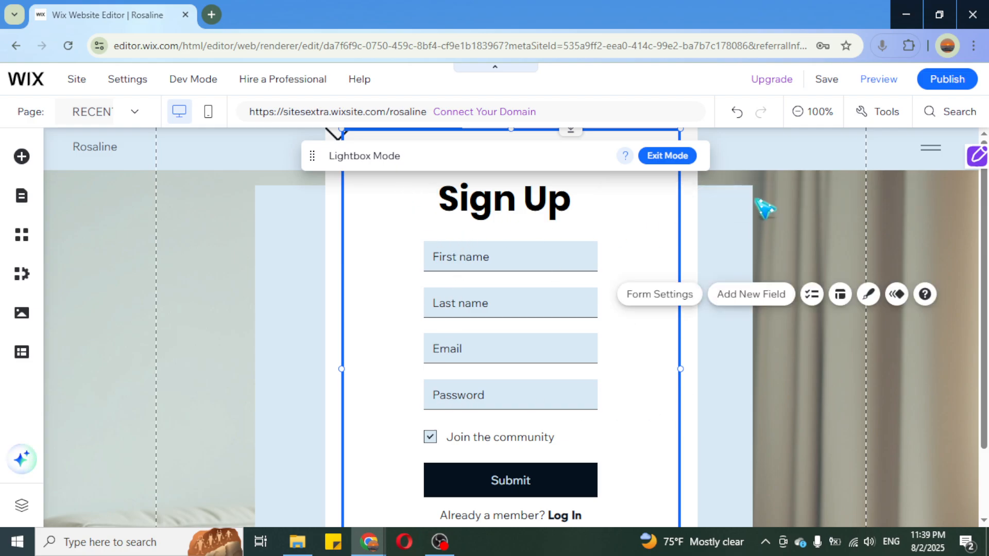
- Browse the signup, member and basic fields that can be added to the signup form, and close the list without adding one
{"action": "left_click", "coordinate": [731, 303]}
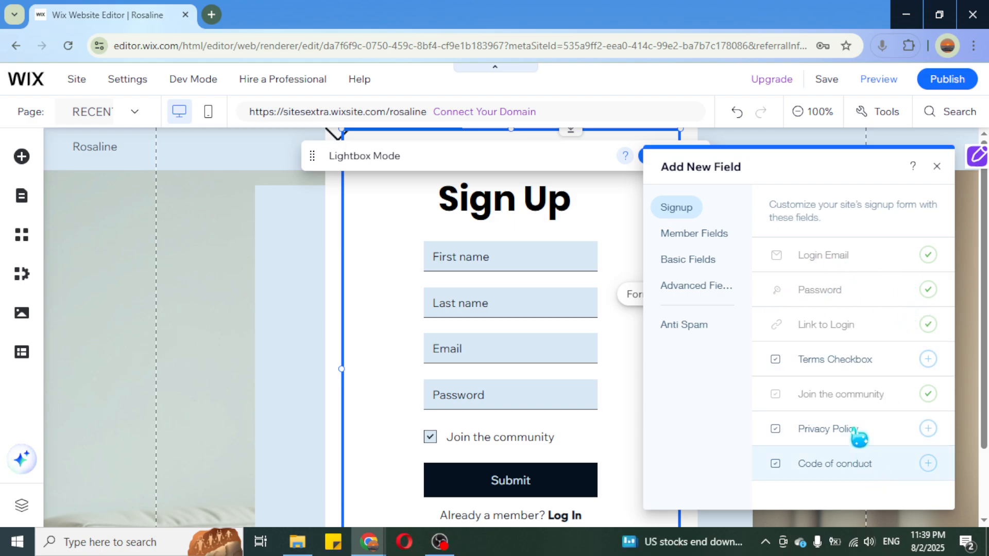
{"action": "left_click", "coordinate": [731, 241]}
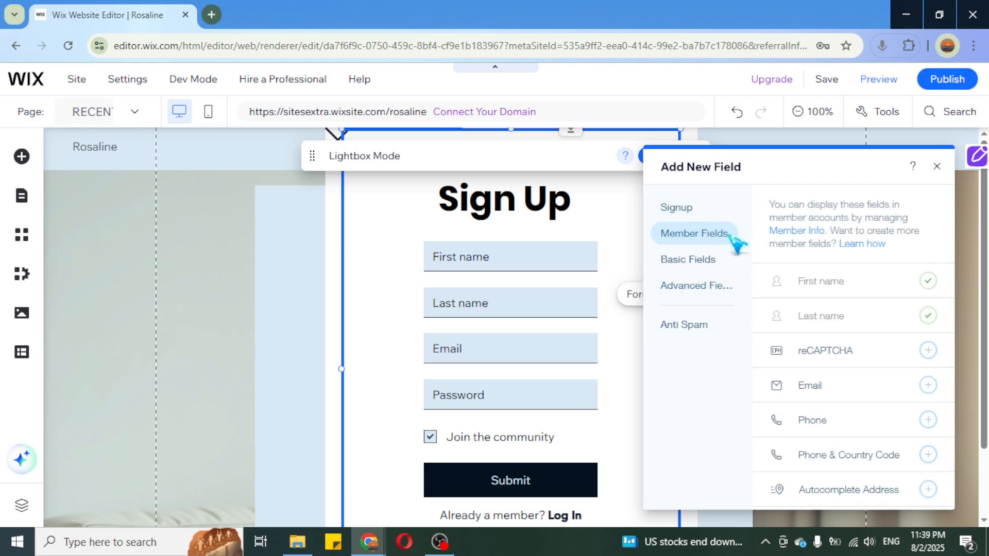
{"action": "left_click", "coordinate": [720, 258]}
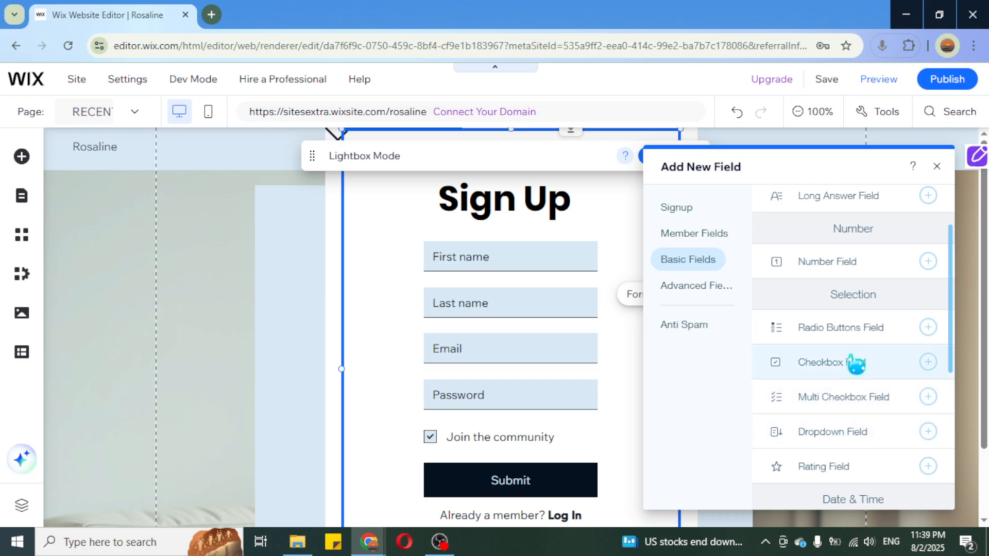
{"action": "scroll", "coordinate": [881, 388], "scroll_direction": "down", "scroll_amount": 5}
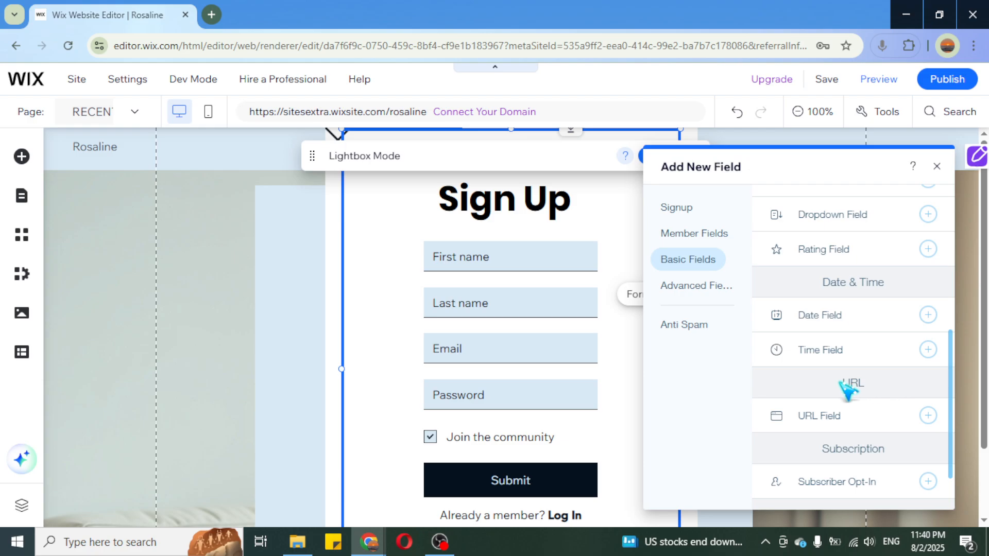
{"action": "left_click", "coordinate": [936, 167]}
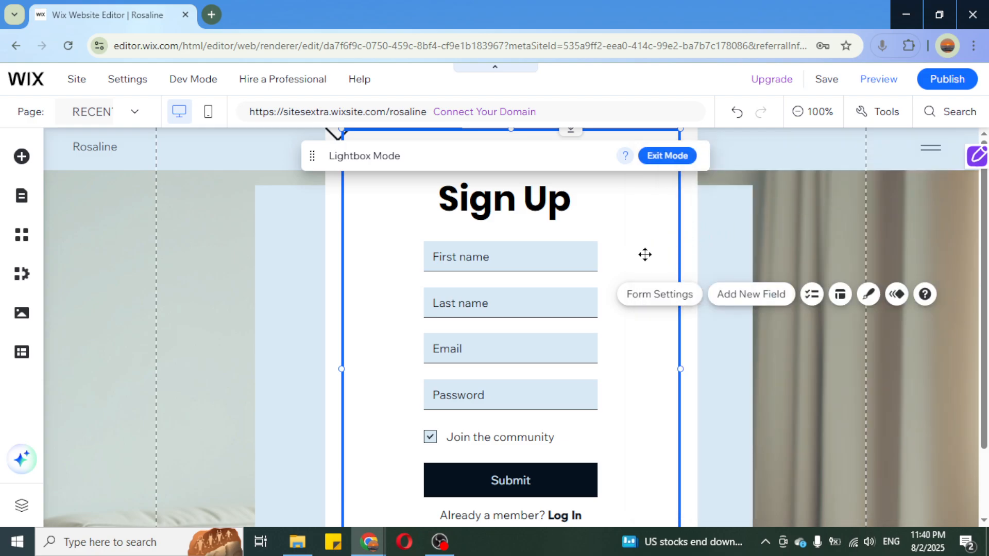
- View the preset designs available for the signup form, and leave the form's design options without applying one
{"action": "left_click", "coordinate": [869, 294]}
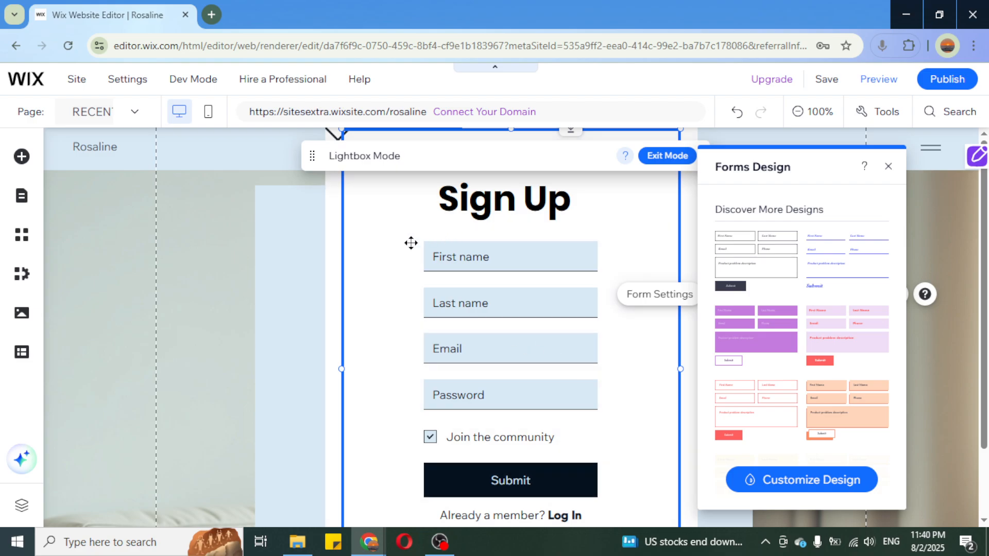
{"action": "left_click", "coordinate": [397, 268]}
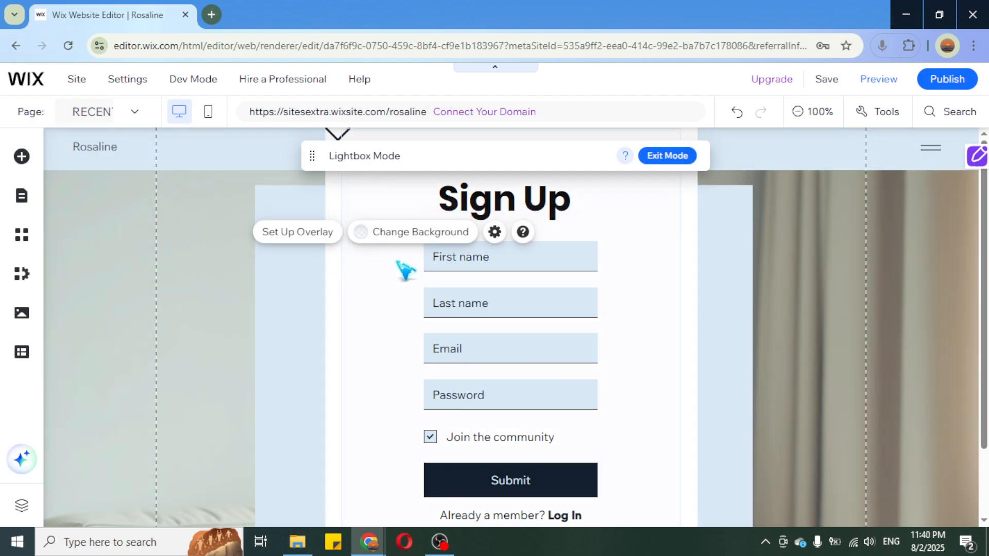